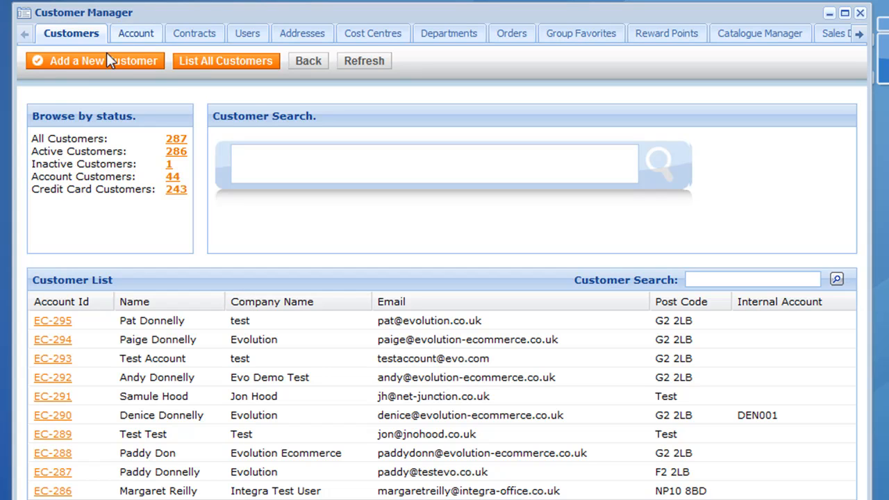
- Open the Add New Customer form from the Customers tab
{"action": "left_click", "coordinate": [83, 64]}
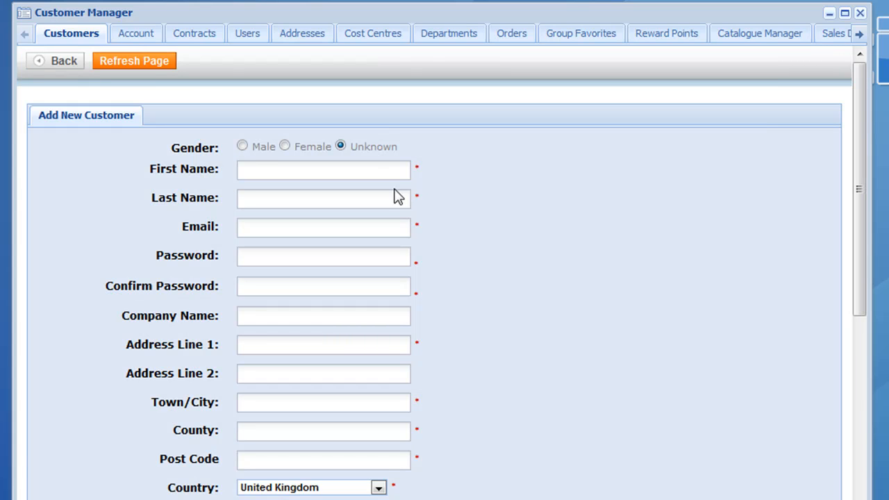
- Enter a male customer's name, e-mail address and password, confirming the password
{"action": "left_click", "coordinate": [242, 146]}
{"action": "left_click", "coordinate": [256, 171]}
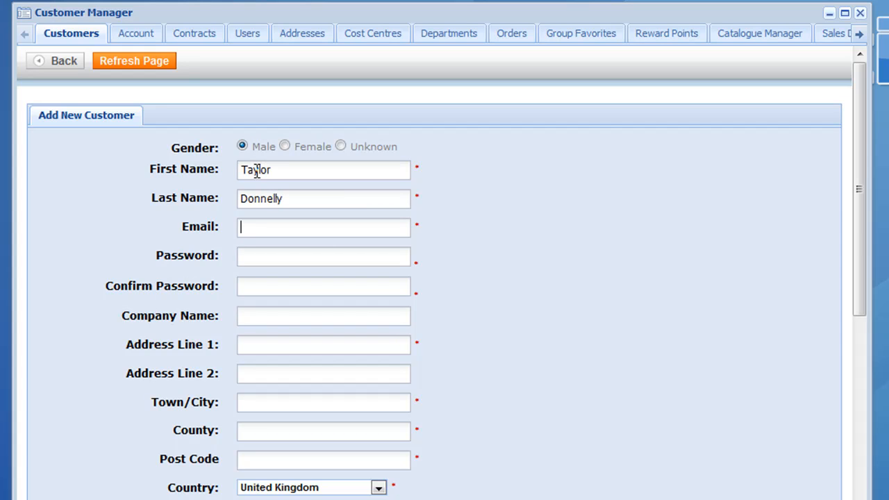
{"action": "key", "text": "Tab"}
{"action": "key", "text": "Tab"}
{"action": "type", "text": "abcd"}
{"action": "key", "text": "Tab"}
{"action": "type", "text": "abcd"}
- Fill in company 'Evolution test', test address lines, town, county and post code, keeping United Kingdom
{"action": "key", "text": "Tab"}
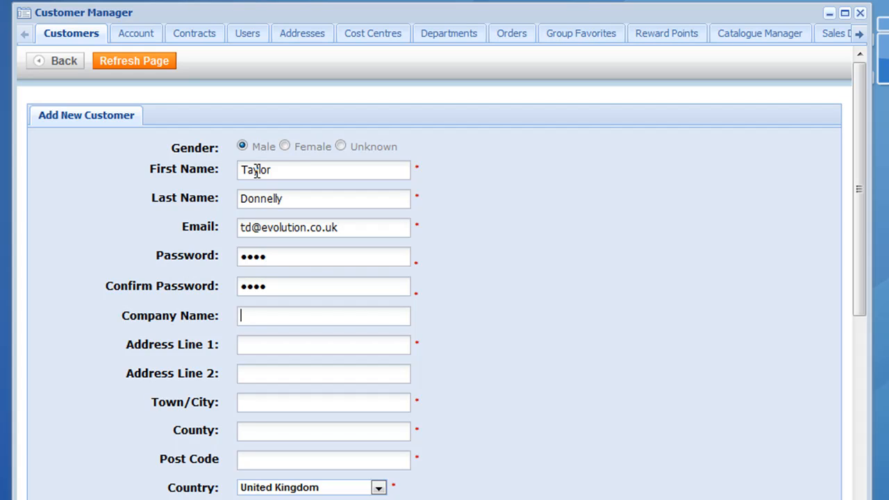
{"action": "type", "text": "Evolution test"}
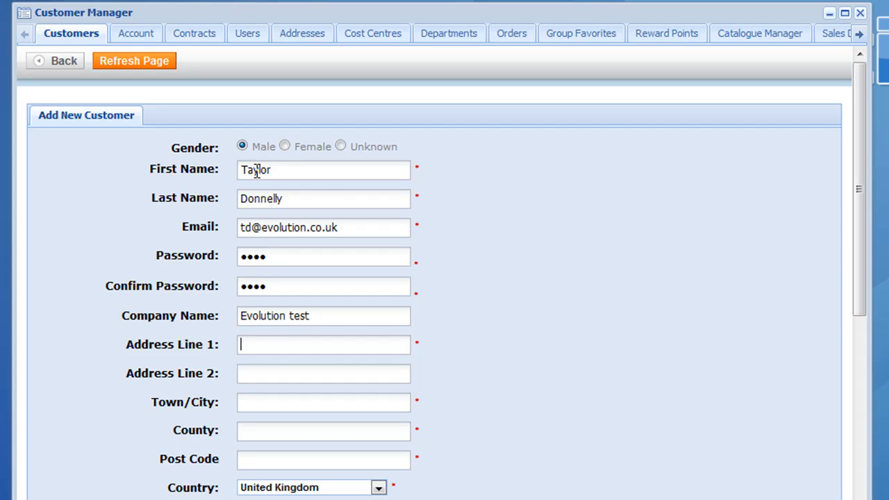
{"action": "key", "text": "Tab"}
{"action": "type", "text": "test"}
{"action": "key", "text": "Tab"}
{"action": "type", "text": "testt"}
{"action": "key", "text": "Tab"}
{"action": "type", "text": "e"}
{"action": "key", "text": "BackSpace"}
{"action": "type", "text": "test"}
{"action": "key", "text": "Tab"}
{"action": "type", "text": "test"}
{"action": "key", "text": "Tab"}
{"action": "type", "text": "G2 2LB"}
{"action": "key", "text": "Tab"}
{"action": "key", "text": "i"}
{"action": "key", "text": "u"}
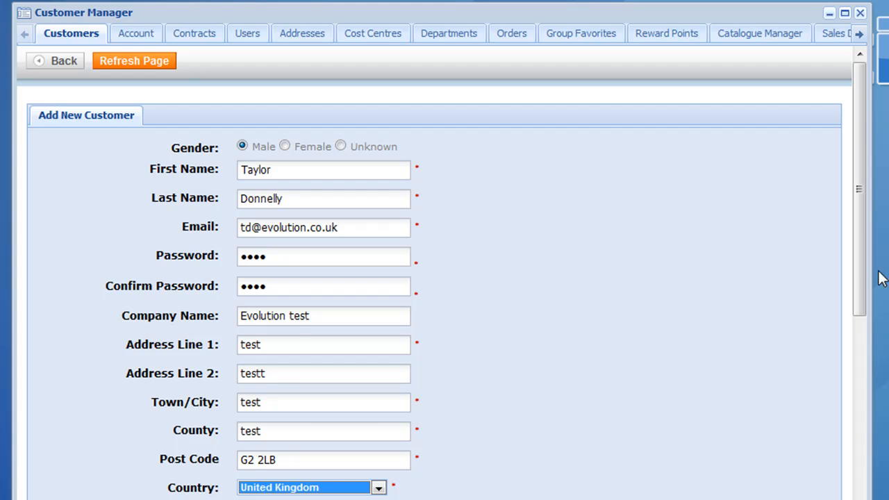
{"action": "scroll", "coordinate": [864, 283], "scroll_direction": "down", "scroll_amount": 5}
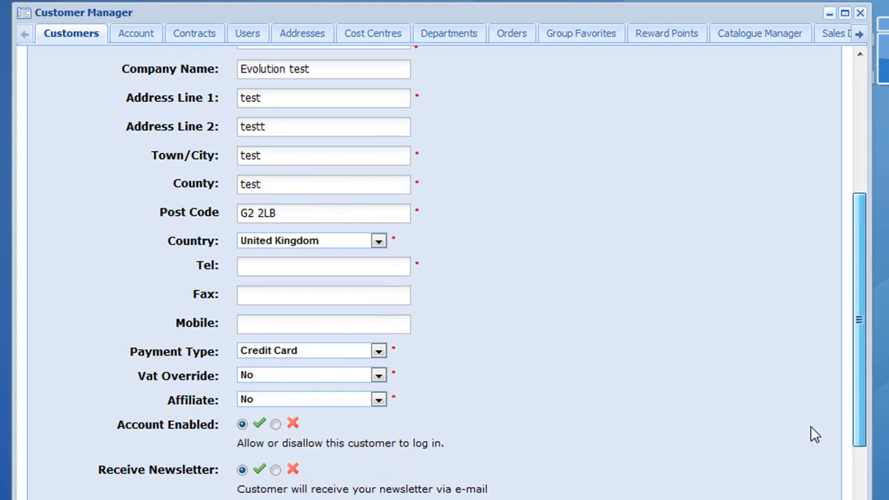
- Enter the telephone number, set Payment Type to Account Customer, and keep VAT Override at No
{"action": "left_click_drag", "start_coordinate": [811, 427], "coordinate": [799, 428]}
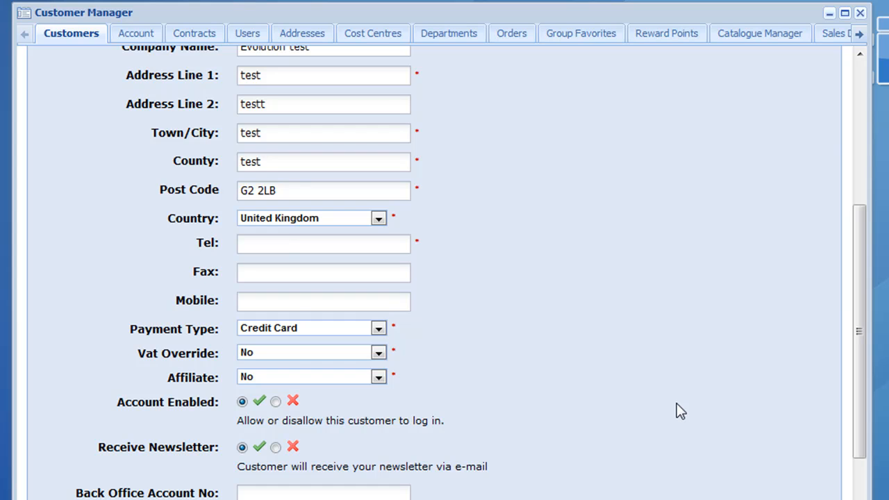
{"action": "left_click", "coordinate": [287, 245]}
{"action": "type", "text": "00000000000"}
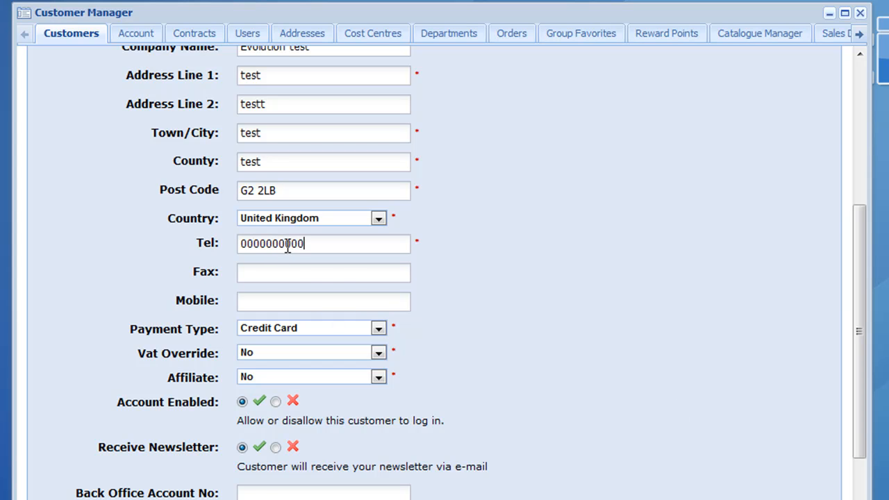
{"action": "left_click", "coordinate": [369, 327]}
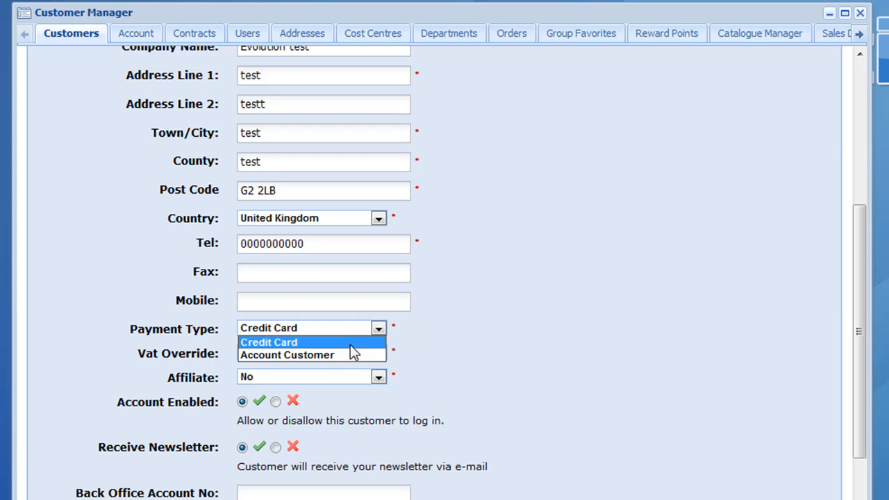
{"action": "left_click", "coordinate": [338, 355]}
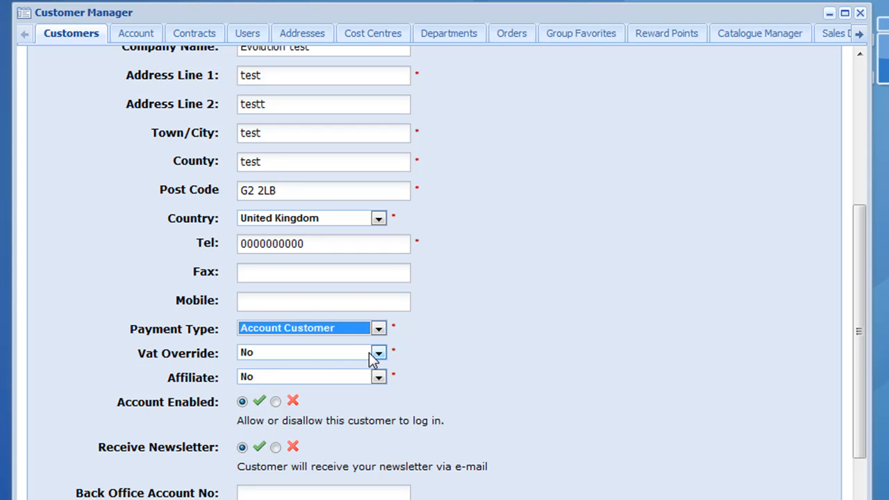
{"action": "left_click", "coordinate": [369, 352]}
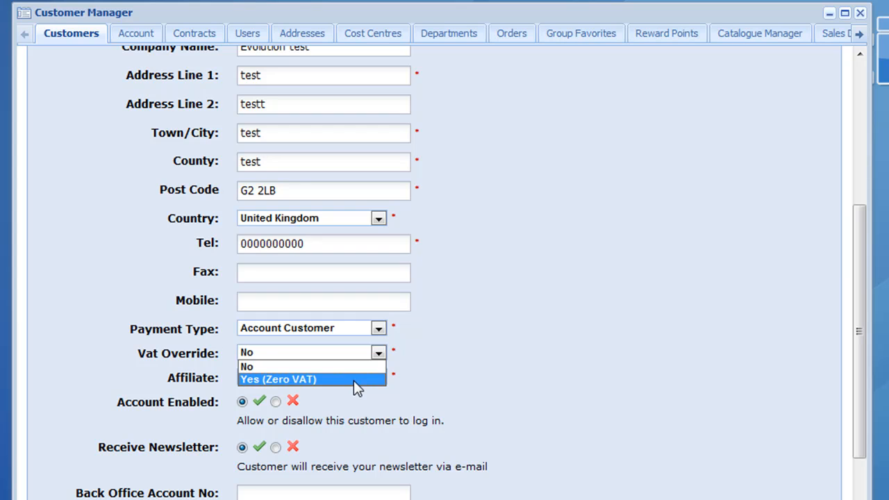
{"action": "left_click", "coordinate": [343, 366]}
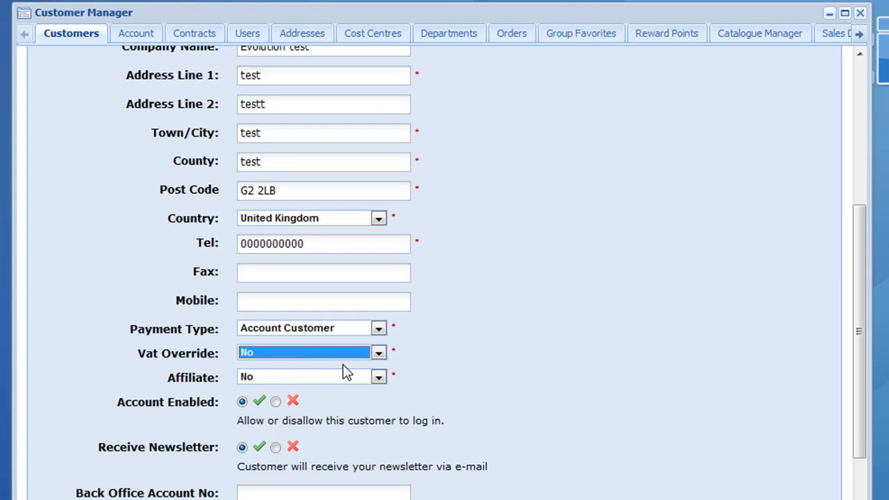
{"action": "left_click", "coordinate": [379, 379]}
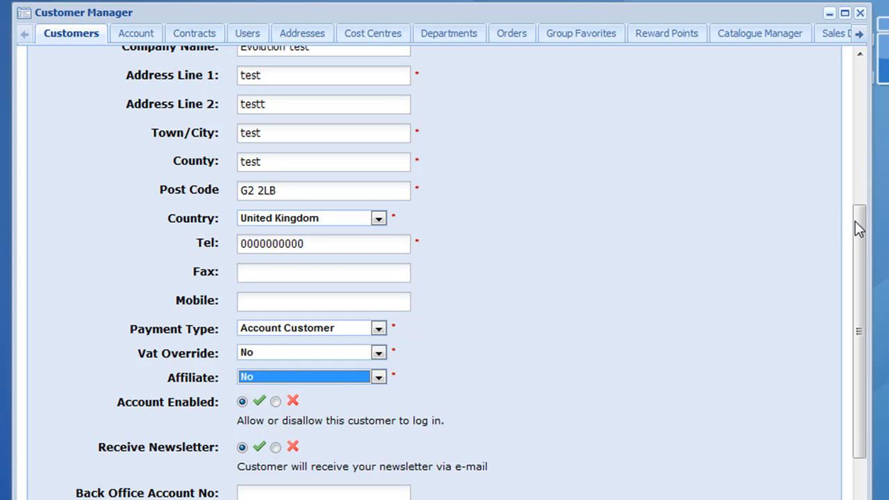
- Save the Evolution test customer from the bottom of the form
{"action": "left_click_drag", "start_coordinate": [856, 221], "coordinate": [861, 302]}
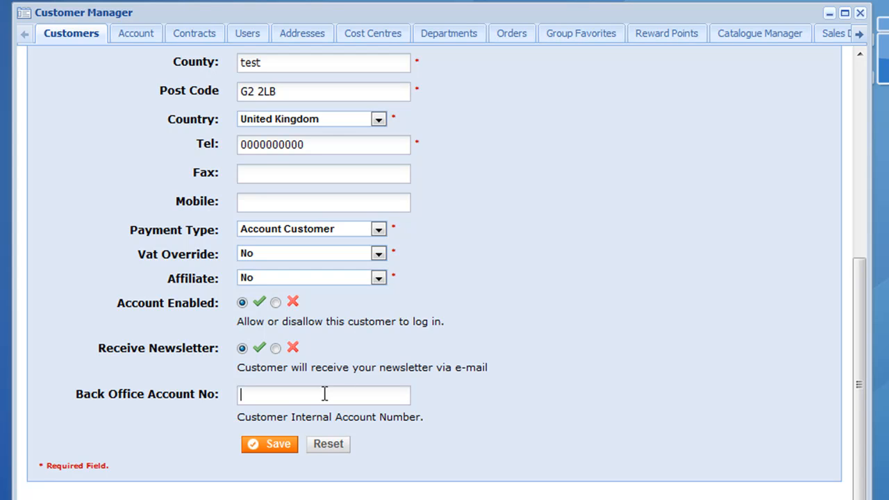
{"action": "left_click", "coordinate": [267, 440]}
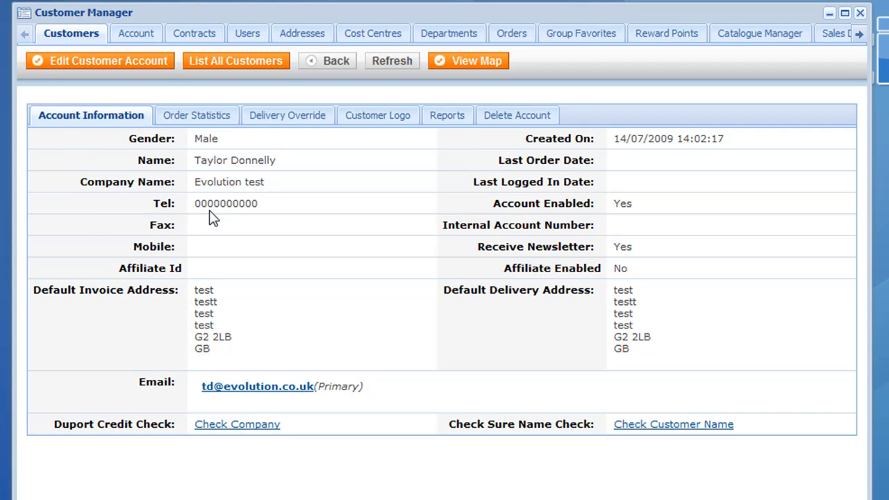
- View the Order Statistics tab, with all counts and totals at zero
{"action": "left_click", "coordinate": [217, 118]}
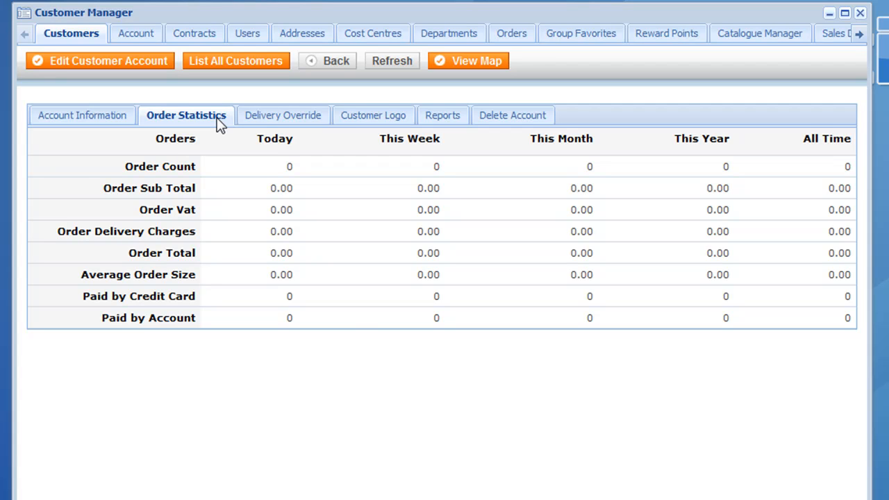
- Set the delivery override price to 5.99, enable it, and save
{"action": "left_click", "coordinate": [291, 118]}
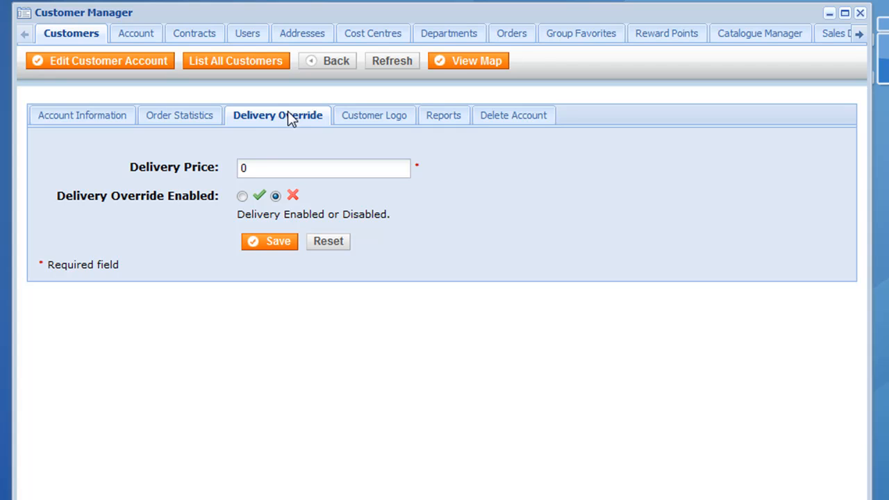
{"action": "left_click_drag", "start_coordinate": [248, 169], "coordinate": [227, 163]}
{"action": "type", "text": "5.99"}
{"action": "left_click", "coordinate": [243, 196]}
{"action": "left_click", "coordinate": [264, 241]}
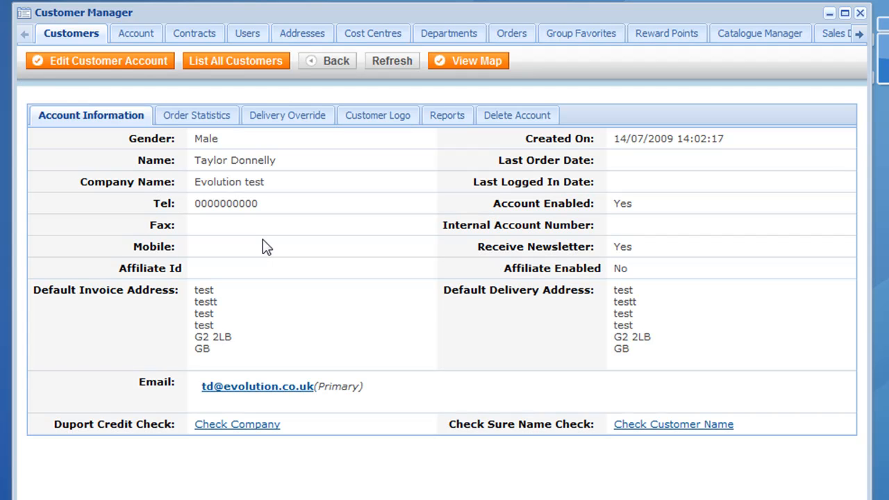
- Look at Customer Logo, then open Reports with html output and show the report types list
{"action": "left_click", "coordinate": [395, 115]}
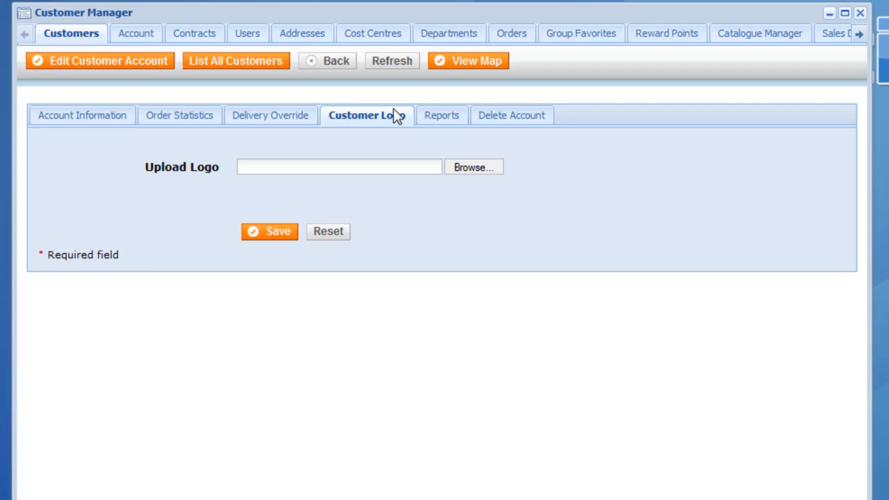
{"action": "left_click", "coordinate": [433, 117]}
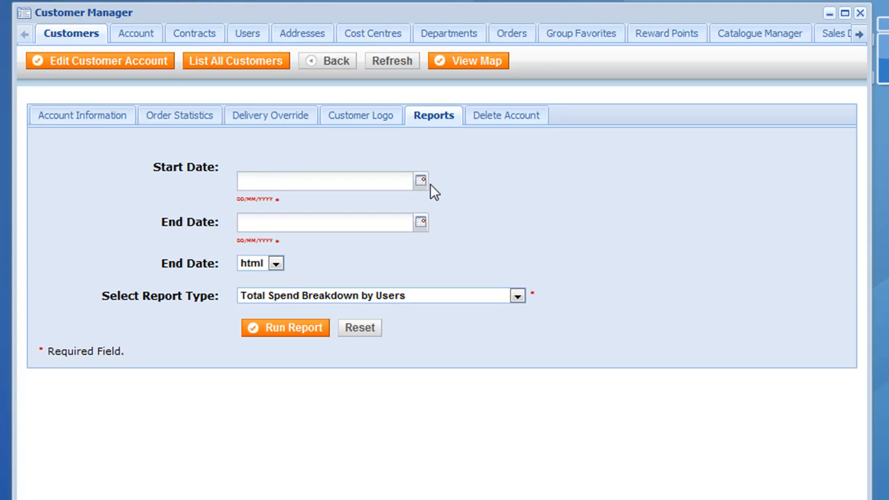
{"action": "left_click", "coordinate": [276, 263]}
{"action": "left_click", "coordinate": [491, 300]}
{"action": "left_click", "coordinate": [492, 300]}
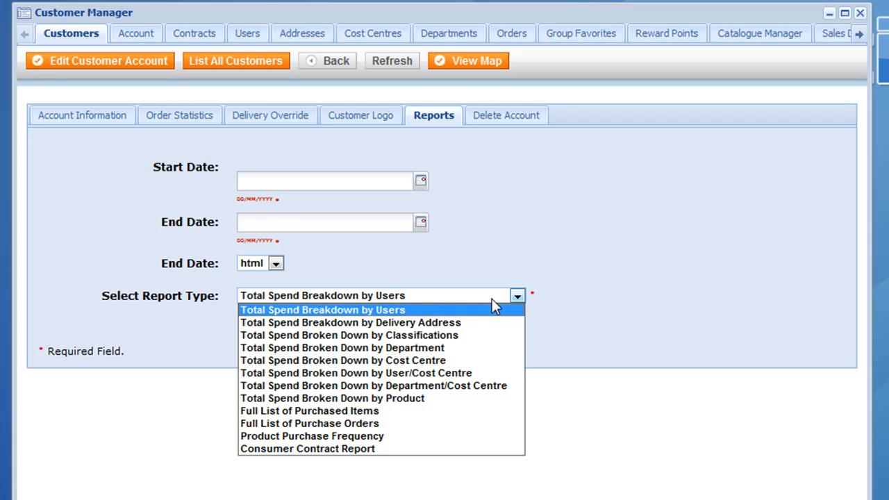
- Open the Delete Account tab and click into the password confirmation field
{"action": "left_click", "coordinate": [521, 118]}
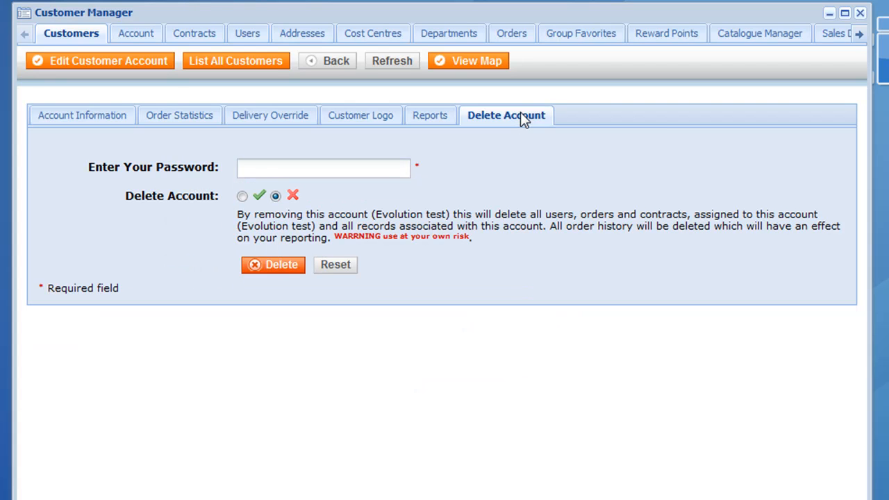
{"action": "left_click", "coordinate": [354, 174]}
- Go to the Users tab and open the Add New User form
{"action": "left_click", "coordinate": [241, 34]}
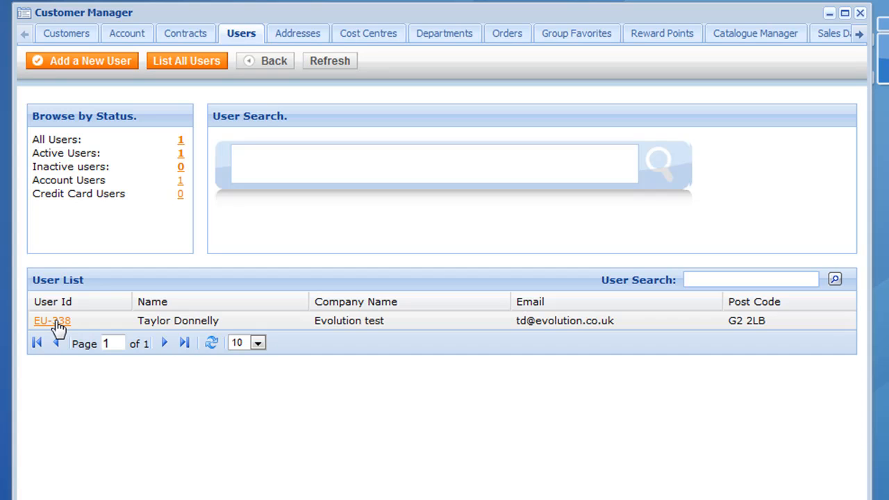
{"action": "left_click", "coordinate": [71, 64]}
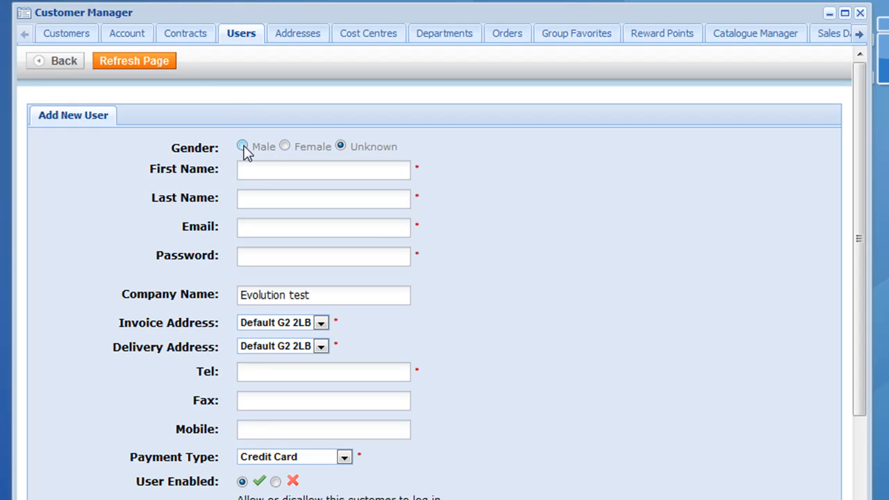
- Enter the male user's first and last name, e-mail address and password
{"action": "left_click", "coordinate": [243, 146]}
{"action": "left_click", "coordinate": [254, 169]}
{"action": "type", "text": "Ph"}
{"action": "key", "text": "Tab"}
{"action": "type", "text": "Wood"}
{"action": "key", "text": "Tab"}
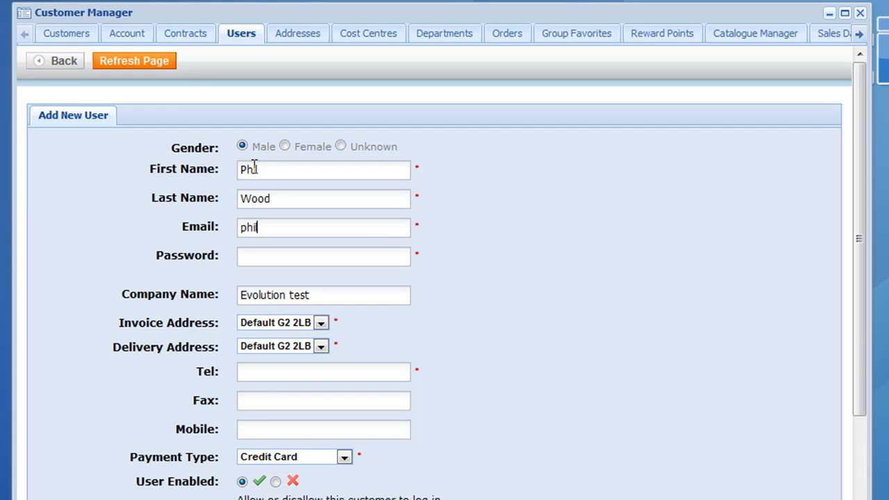
{"action": "key", "text": "Tab"}
{"action": "type", "text": "test"}
{"action": "key", "text": "Tab"}
{"action": "key", "text": "Tab"}
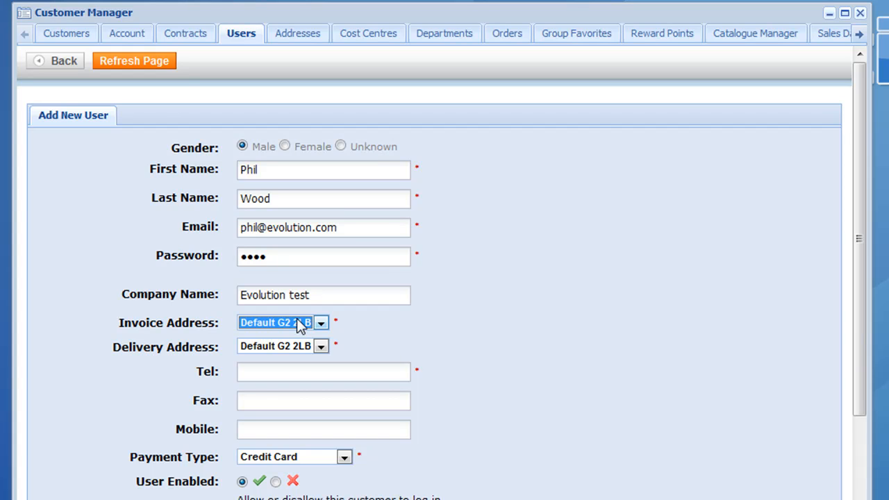
- Add a phone number, set Payment Type to Account Customer, and save the user
{"action": "left_click", "coordinate": [278, 368]}
{"action": "type", "text": "0"}
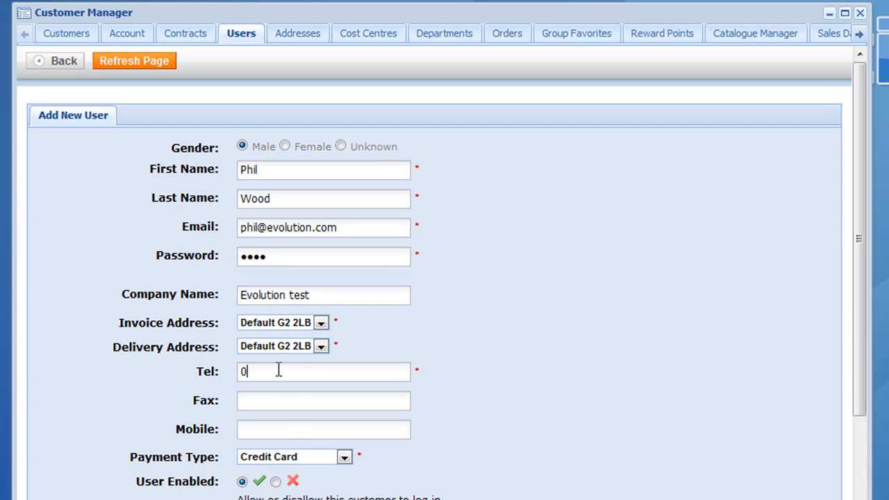
{"action": "type", "text": "000000"}
{"action": "left_click_drag", "start_coordinate": [858, 288], "coordinate": [861, 386]}
{"action": "left_click", "coordinate": [324, 333]}
{"action": "left_click", "coordinate": [308, 355]}
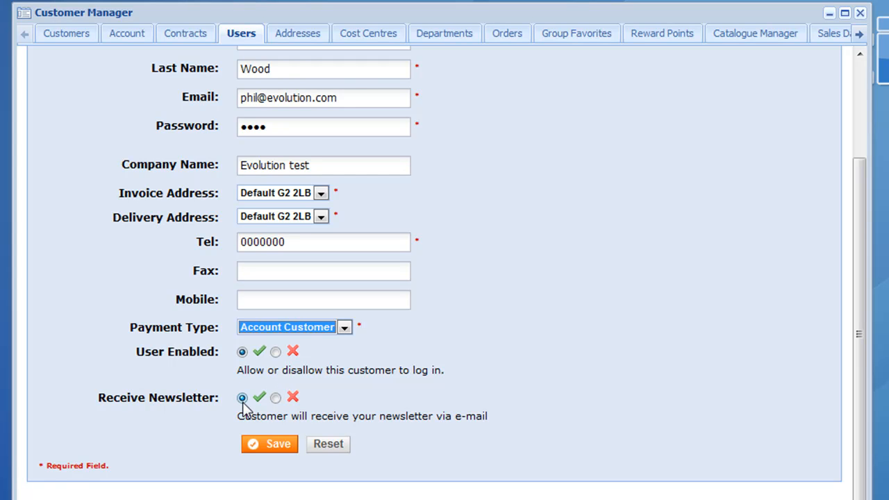
{"action": "left_click", "coordinate": [256, 449]}
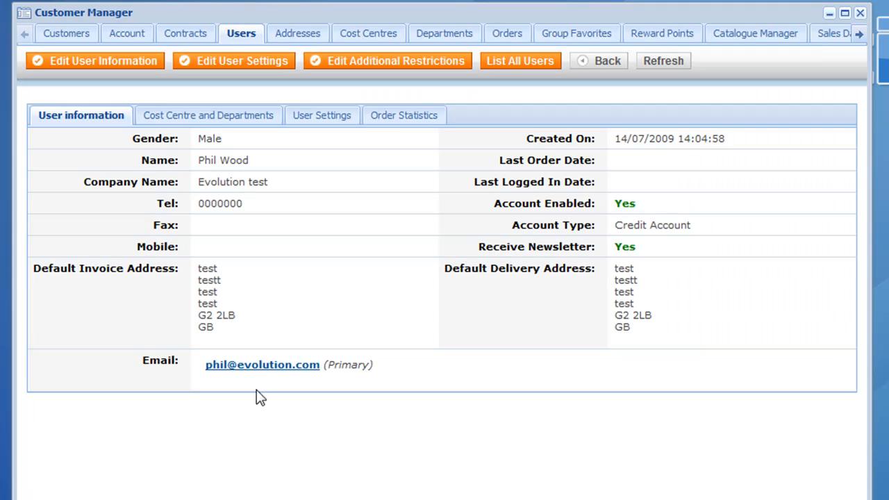
- Review the new user's cost centre, departments and current settings, then bring up Edit User Settings
{"action": "left_click", "coordinate": [236, 124]}
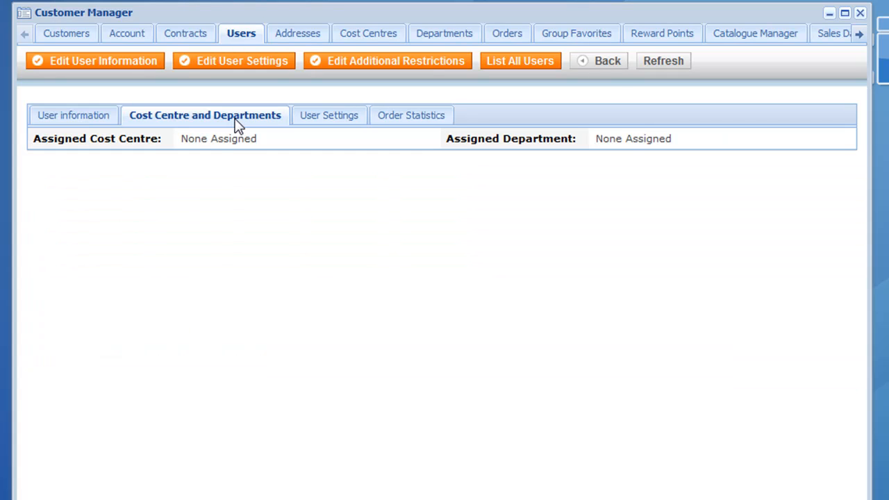
{"action": "left_click", "coordinate": [316, 121]}
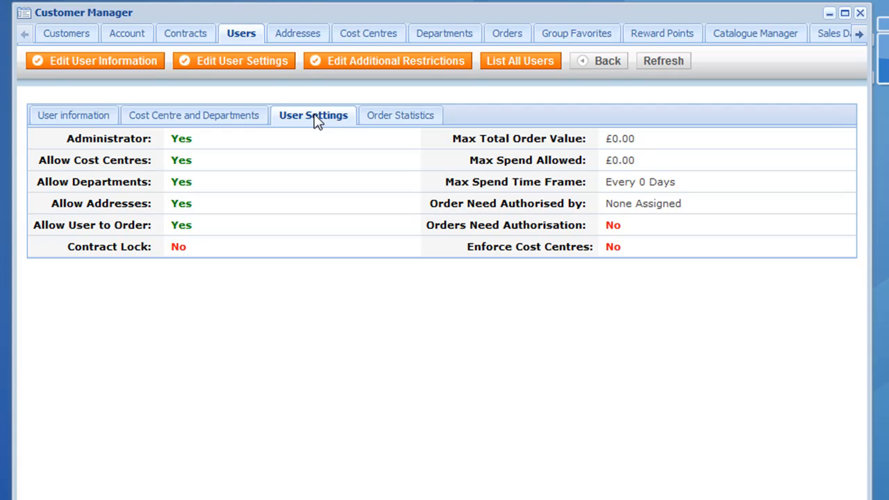
{"action": "left_click", "coordinate": [253, 77]}
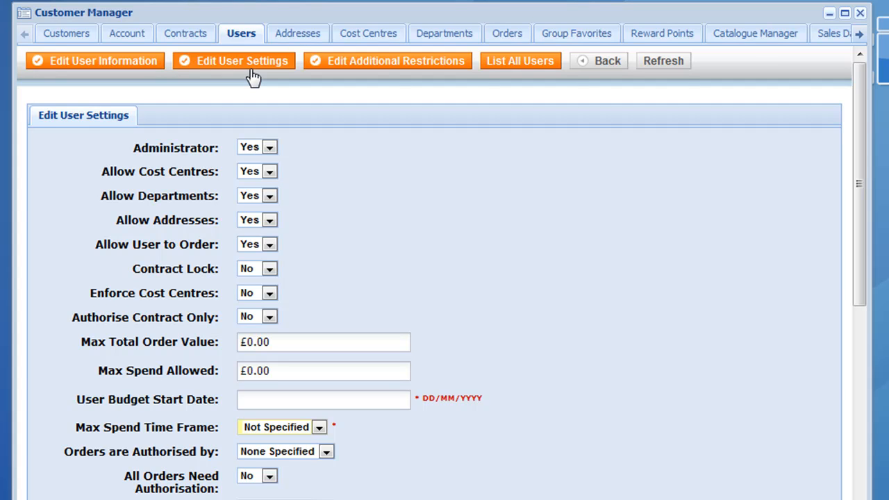
{"action": "left_click", "coordinate": [269, 147]}
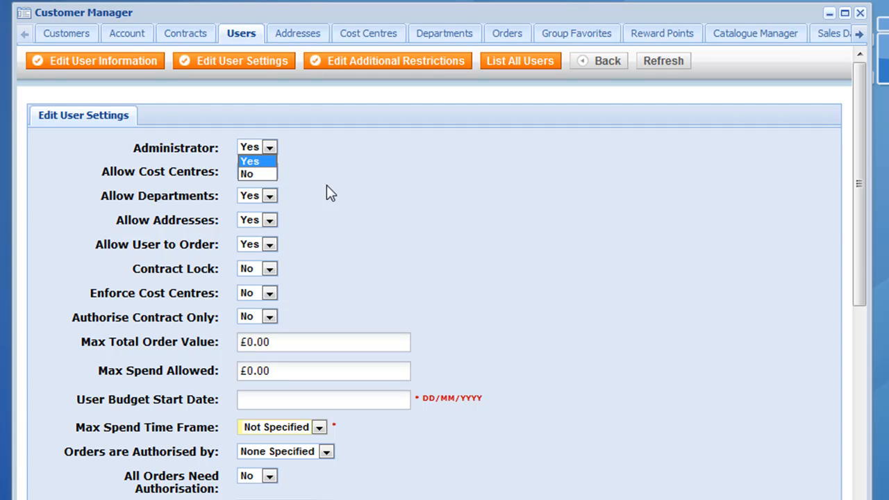
{"action": "left_click", "coordinate": [283, 189]}
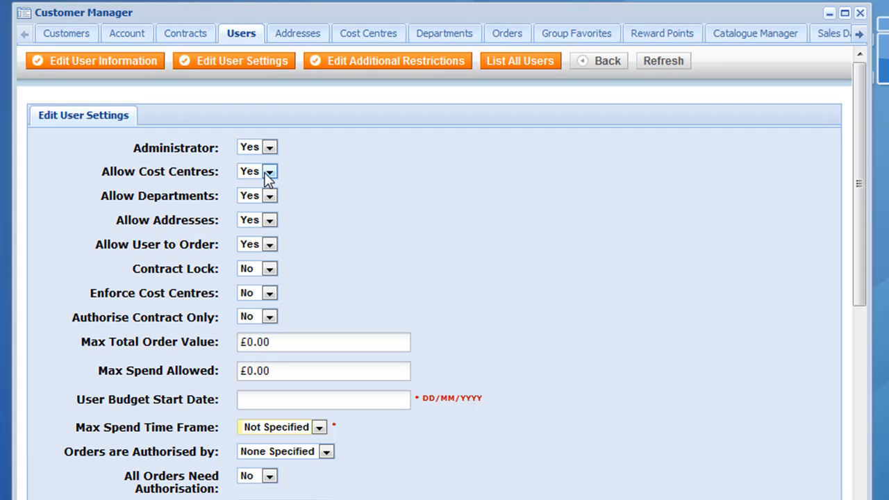
{"action": "left_click", "coordinate": [257, 275]}
{"action": "left_click", "coordinate": [252, 297]}
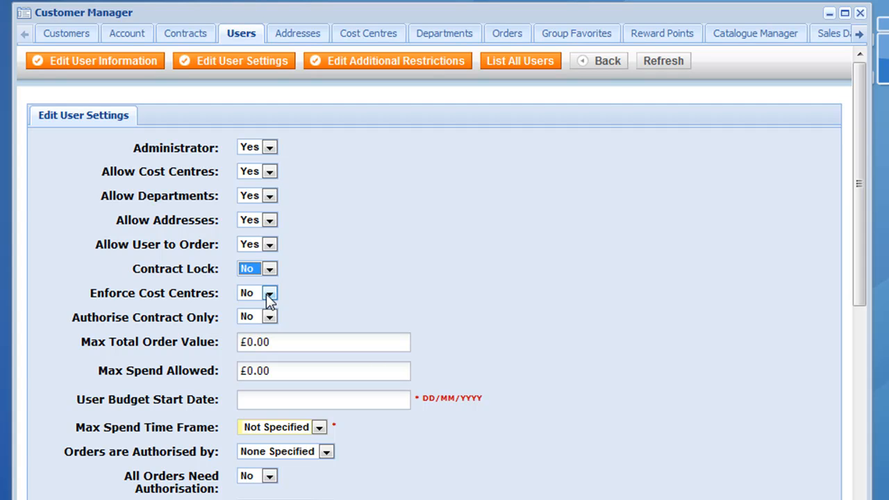
{"action": "left_click", "coordinate": [268, 319]}
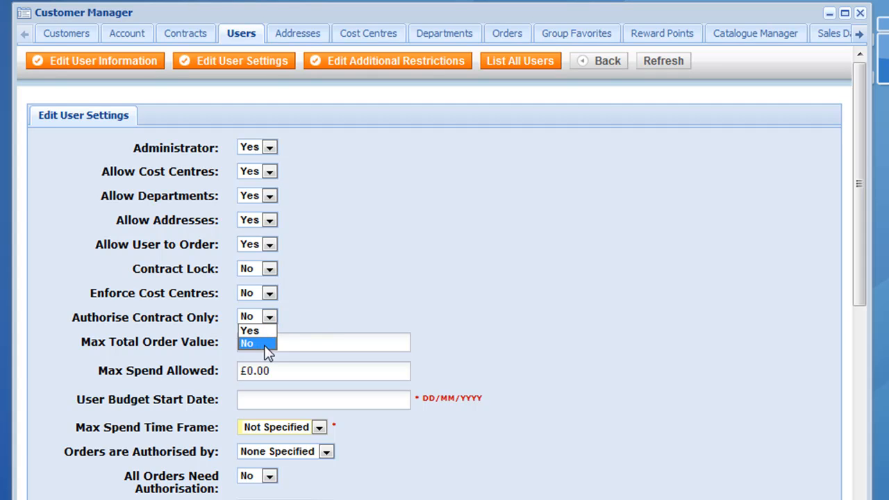
{"action": "left_click", "coordinate": [268, 342]}
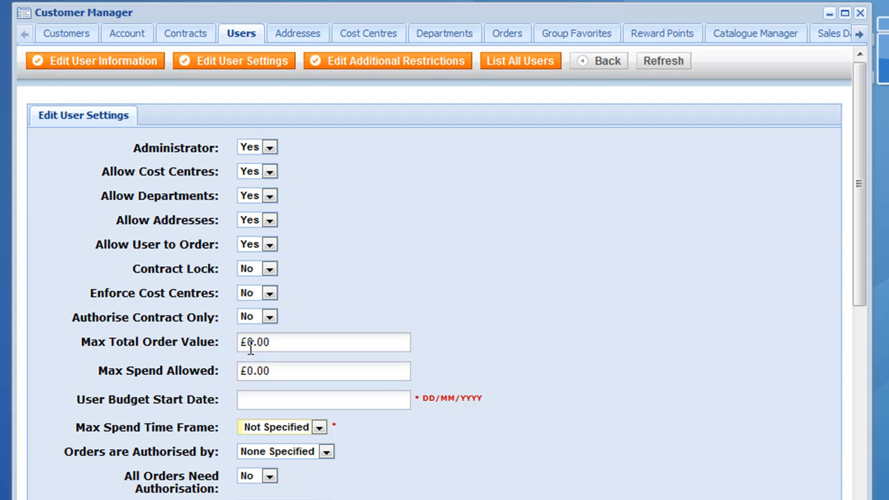
- Set Max Total Order Value to 100.00 and Max Spend Allowed to 1000
{"action": "left_click_drag", "start_coordinate": [274, 346], "coordinate": [235, 345]}
{"action": "type", "text": "100.00"}
{"action": "left_click_drag", "start_coordinate": [280, 368], "coordinate": [238, 366]}
{"action": "type", "text": "1000"}
{"action": "left_click", "coordinate": [277, 397]}
- Make the spend time frame Monthly with a budget start date of 01/08/2009
{"action": "left_click", "coordinate": [317, 428]}
{"action": "left_click", "coordinate": [298, 478]}
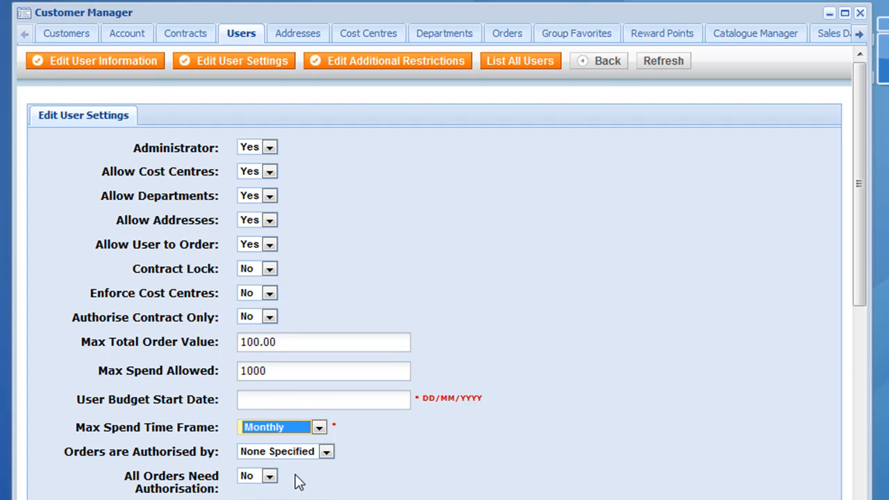
{"action": "left_click", "coordinate": [276, 399]}
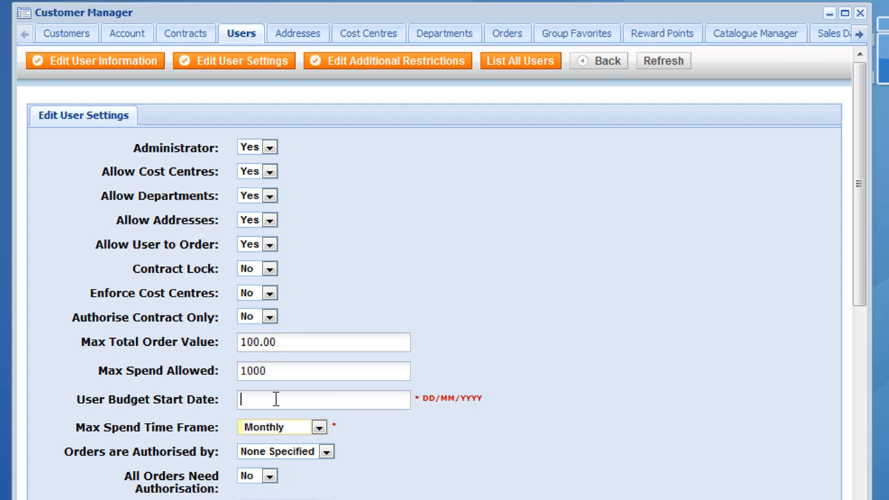
{"action": "type", "text": "01/08/2009"}
{"action": "left_click", "coordinate": [304, 453]}
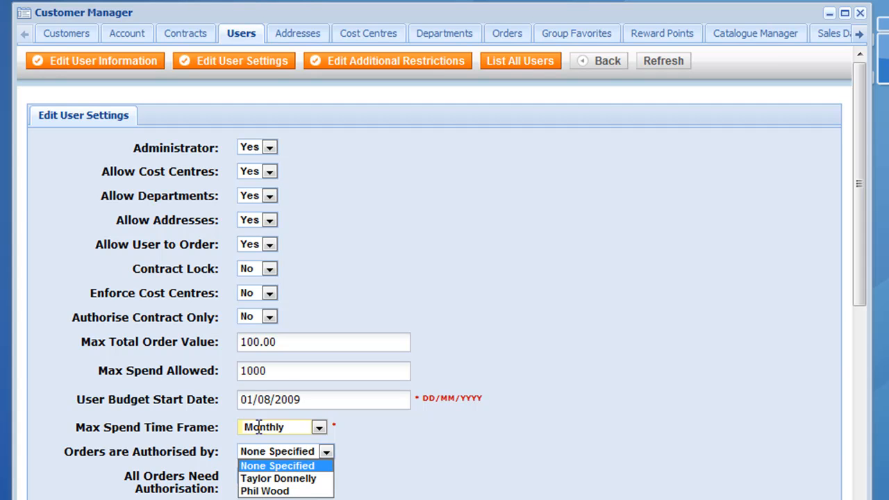
{"action": "left_click", "coordinate": [423, 474]}
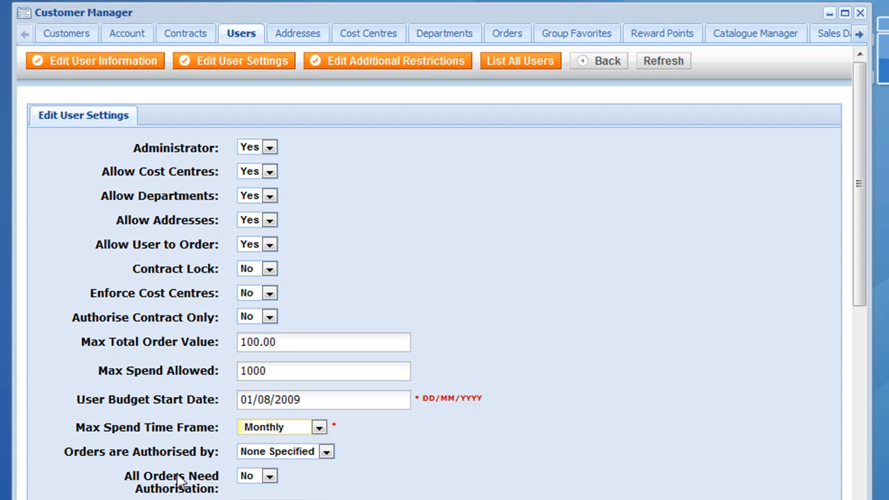
{"action": "left_click", "coordinate": [278, 451]}
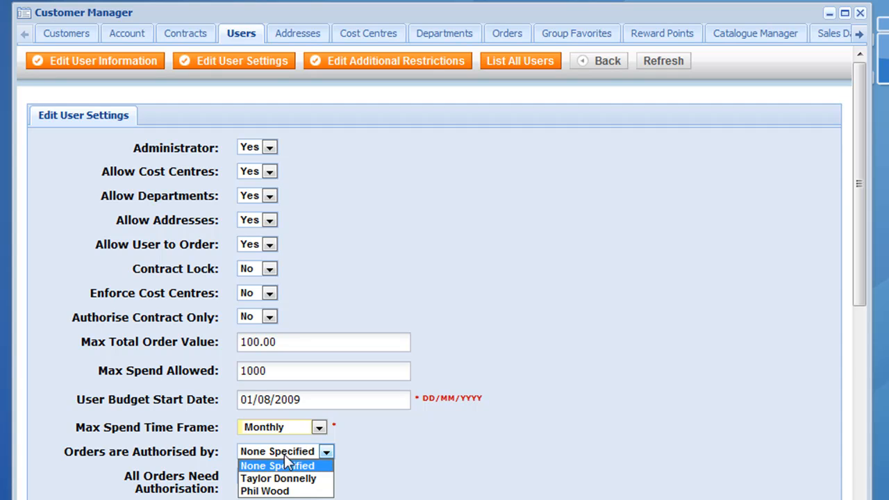
{"action": "left_click", "coordinate": [395, 487]}
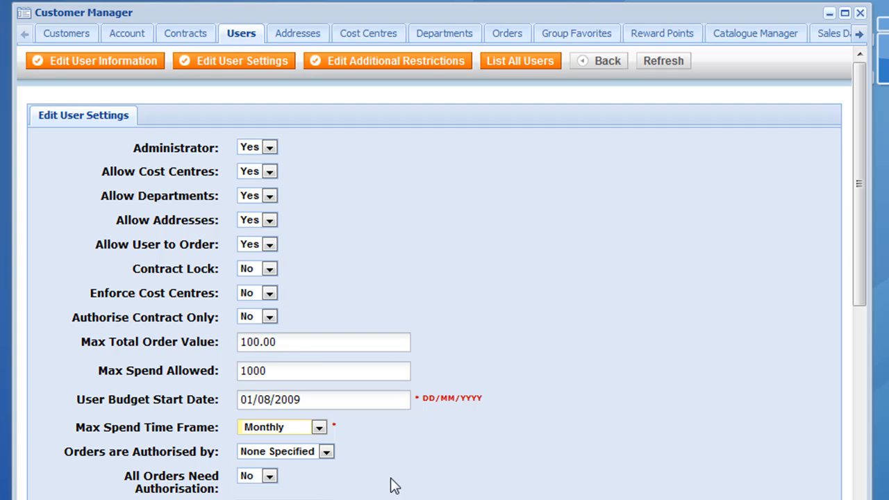
{"action": "left_click_drag", "start_coordinate": [862, 317], "coordinate": [861, 389]}
{"action": "left_click", "coordinate": [324, 353]}
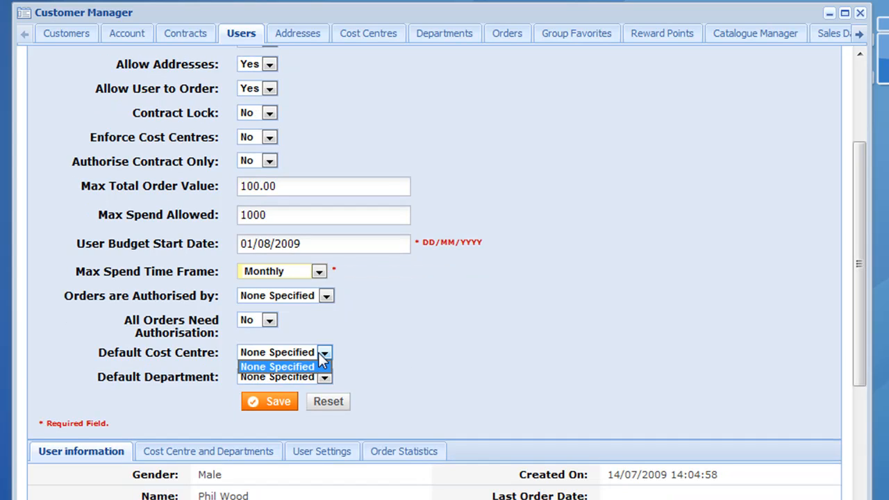
{"action": "left_click", "coordinate": [316, 367]}
{"action": "left_click", "coordinate": [305, 376]}
{"action": "left_click", "coordinate": [426, 354]}
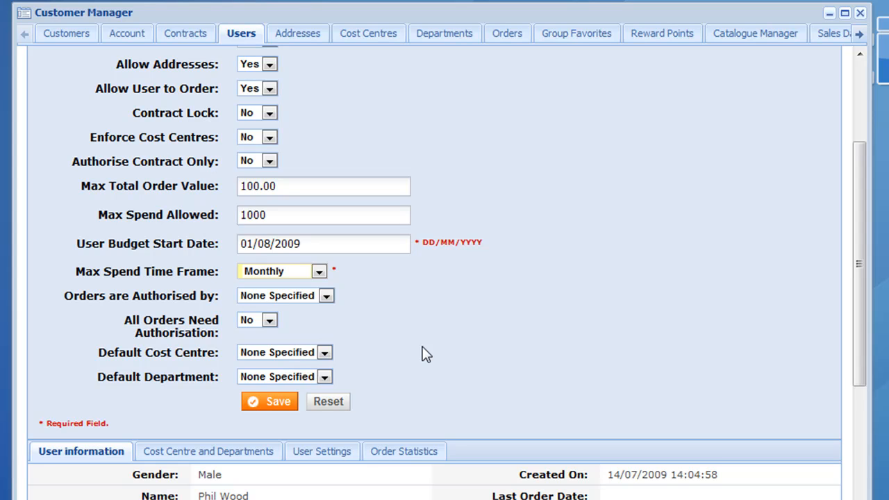